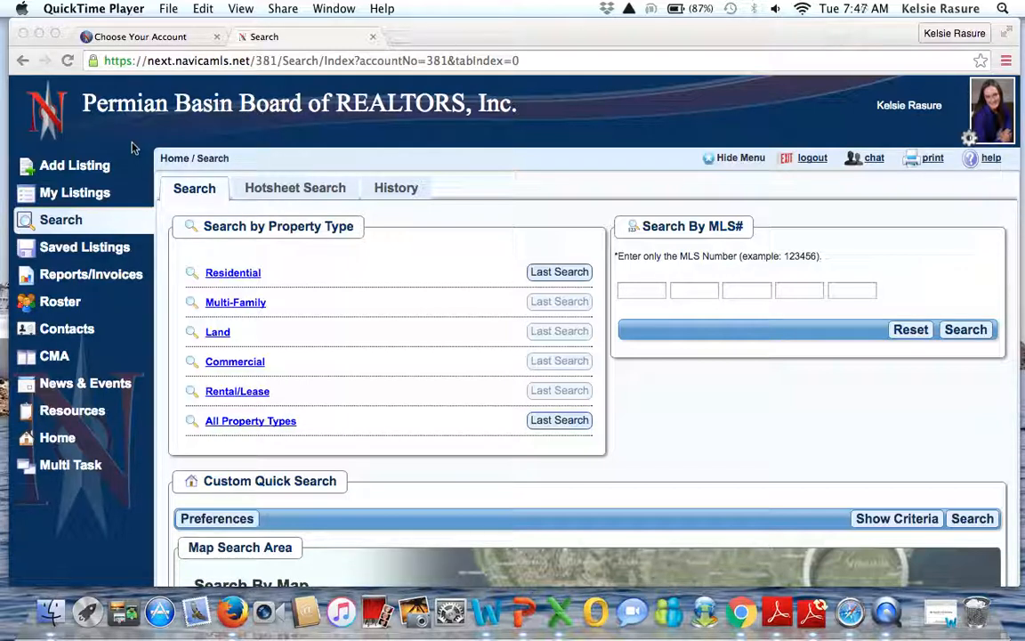
Step: Open the Residential search criteria and select Trinity Meadows as the subdivision
{"action": "left_click", "coordinate": [223, 277]}
{"action": "left_click", "coordinate": [223, 278]}
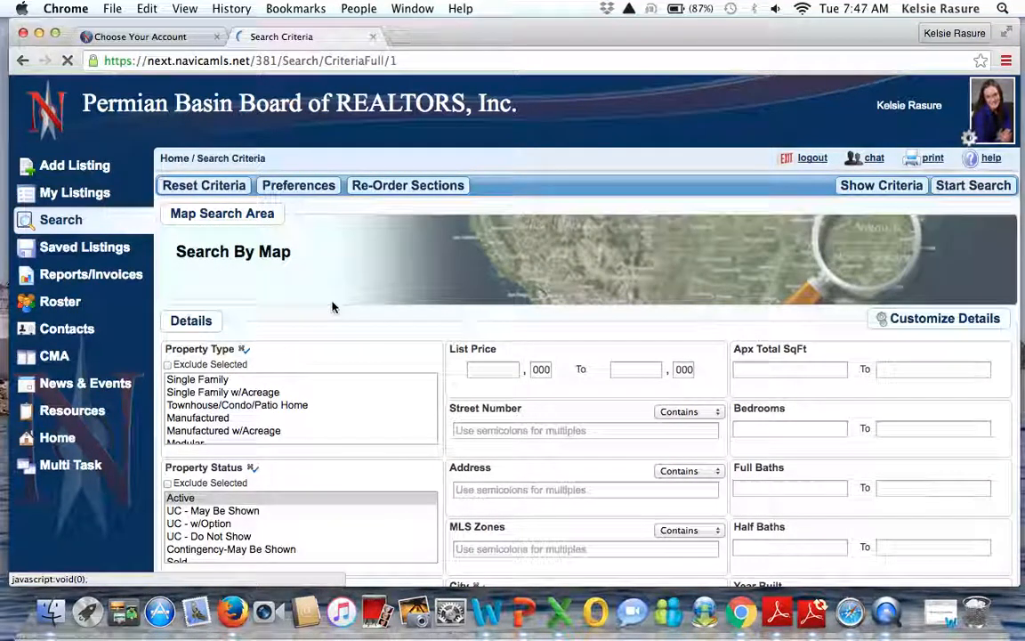
{"action": "scroll", "coordinate": [372, 283], "scroll_direction": "down", "scroll_amount": 2}
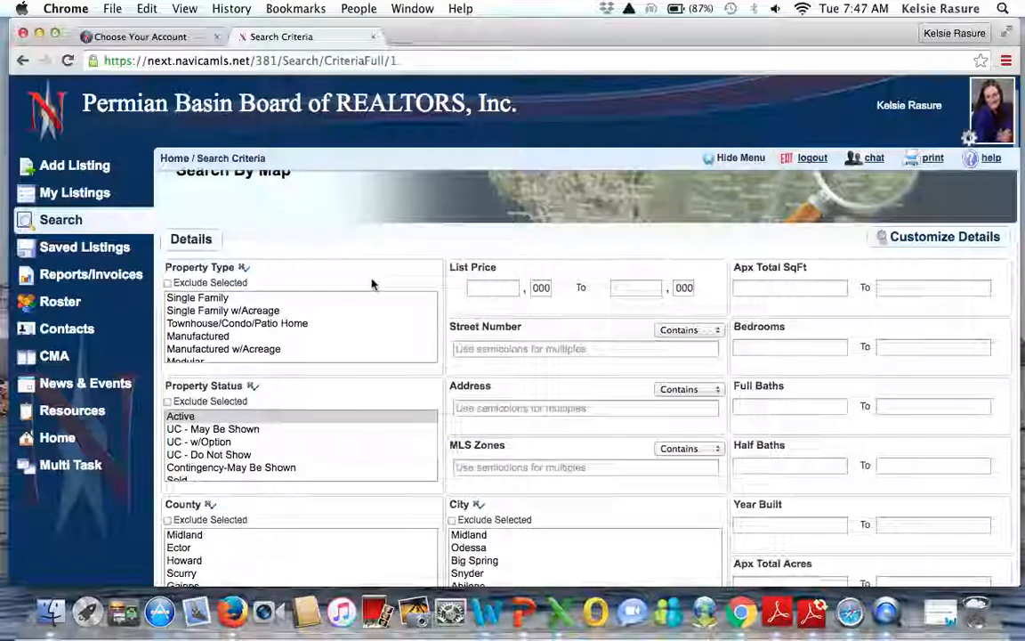
{"action": "scroll", "coordinate": [373, 284], "scroll_direction": "down", "scroll_amount": 2}
{"action": "scroll", "coordinate": [459, 424], "scroll_direction": "down", "scroll_amount": 2}
{"action": "scroll", "coordinate": [460, 422], "scroll_direction": "down", "scroll_amount": 3}
{"action": "scroll", "coordinate": [497, 500], "scroll_direction": "down", "scroll_amount": 2}
{"action": "scroll", "coordinate": [497, 500], "scroll_direction": "down", "scroll_amount": 6}
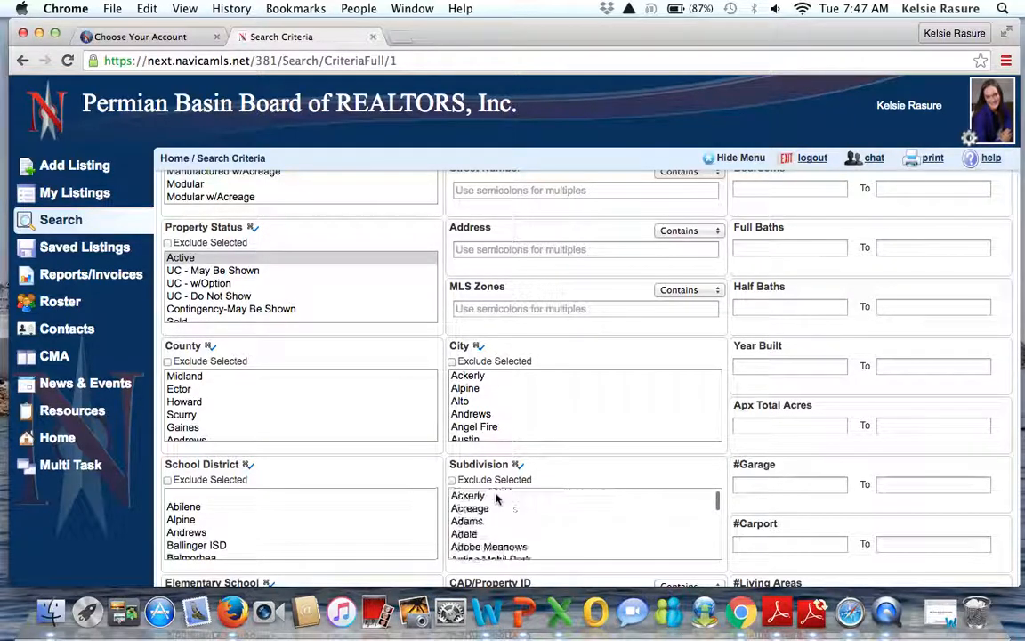
{"action": "scroll", "coordinate": [496, 500], "scroll_direction": "down", "scroll_amount": 10}
{"action": "scroll", "coordinate": [497, 500], "scroll_direction": "down", "scroll_amount": 12}
{"action": "scroll", "coordinate": [496, 500], "scroll_direction": "down", "scroll_amount": 12}
{"action": "scroll", "coordinate": [497, 478], "scroll_direction": "down", "scroll_amount": 12}
{"action": "scroll", "coordinate": [497, 477], "scroll_direction": "down", "scroll_amount": 12}
{"action": "scroll", "coordinate": [496, 478], "scroll_direction": "down", "scroll_amount": 12}
{"action": "scroll", "coordinate": [497, 478], "scroll_direction": "down", "scroll_amount": 12}
{"action": "scroll", "coordinate": [496, 478], "scroll_direction": "down", "scroll_amount": 12}
{"action": "scroll", "coordinate": [496, 478], "scroll_direction": "down", "scroll_amount": 12}
{"action": "scroll", "coordinate": [497, 477], "scroll_direction": "down", "scroll_amount": 12}
{"action": "scroll", "coordinate": [496, 478], "scroll_direction": "down", "scroll_amount": 12}
{"action": "scroll", "coordinate": [497, 478], "scroll_direction": "down", "scroll_amount": 3}
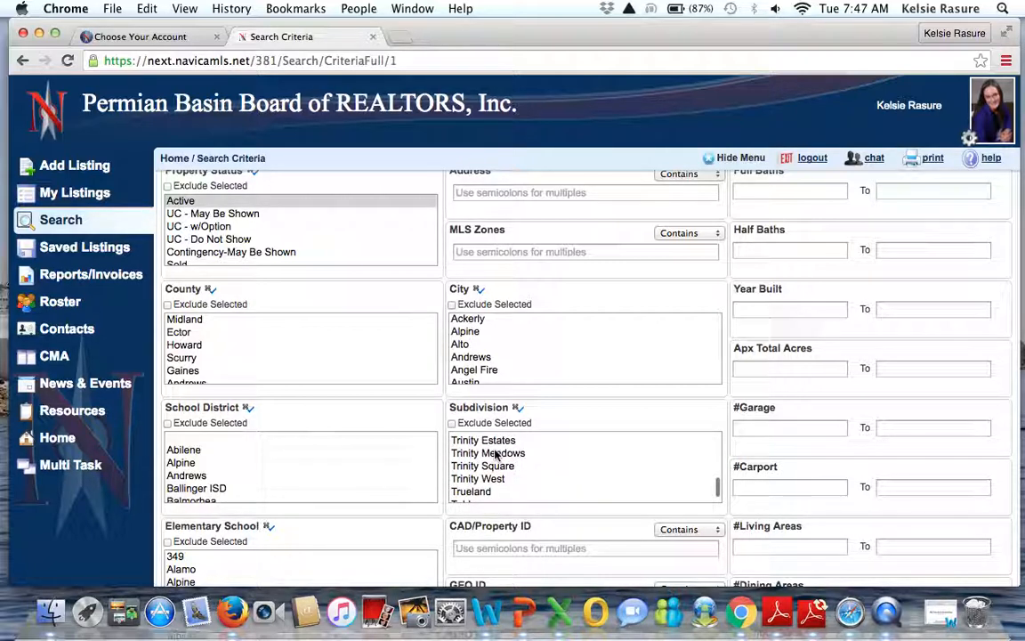
{"action": "left_click", "coordinate": [497, 454]}
Step: Run the residential search, returning five Trinity Meadows listings
{"action": "scroll", "coordinate": [856, 422], "scroll_direction": "up", "scroll_amount": 1}
{"action": "scroll", "coordinate": [856, 420], "scroll_direction": "up", "scroll_amount": 5}
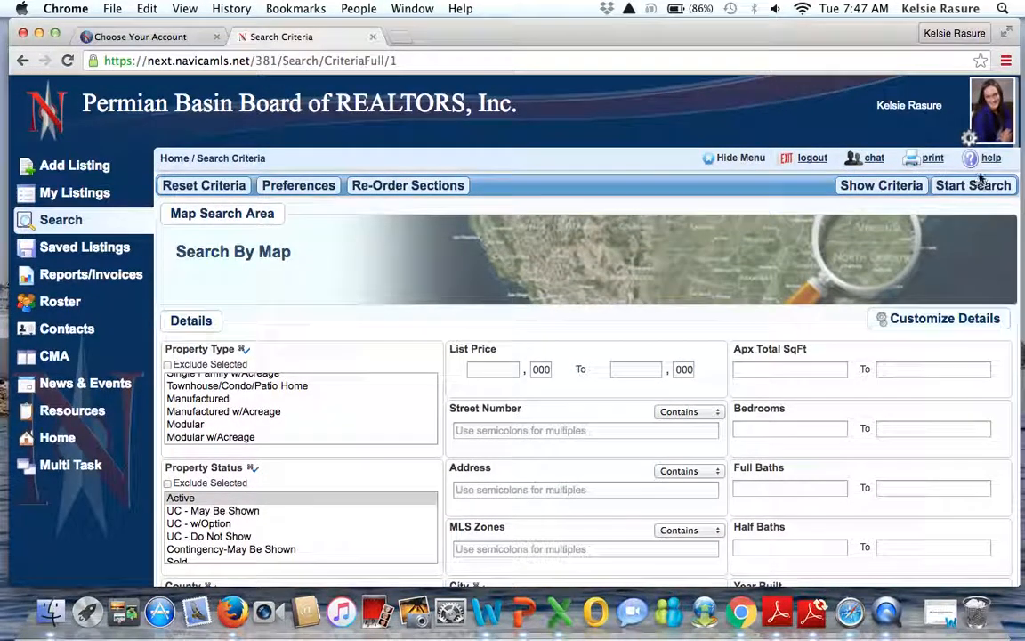
{"action": "left_click", "coordinate": [971, 187]}
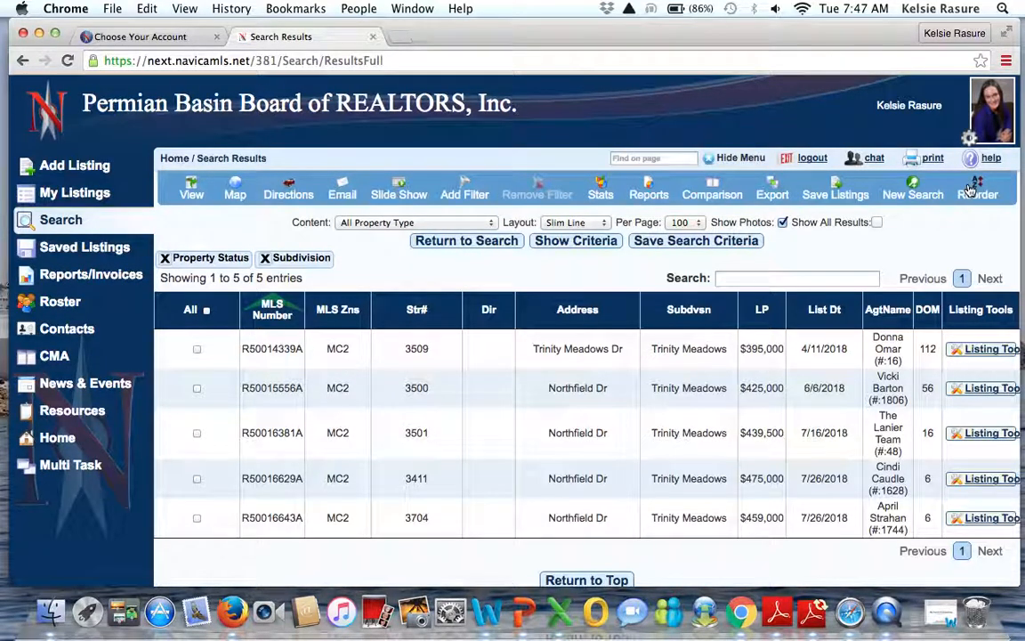
Step: Save the search under the client's last name and assign it to a new prospect
{"action": "left_click", "coordinate": [643, 244]}
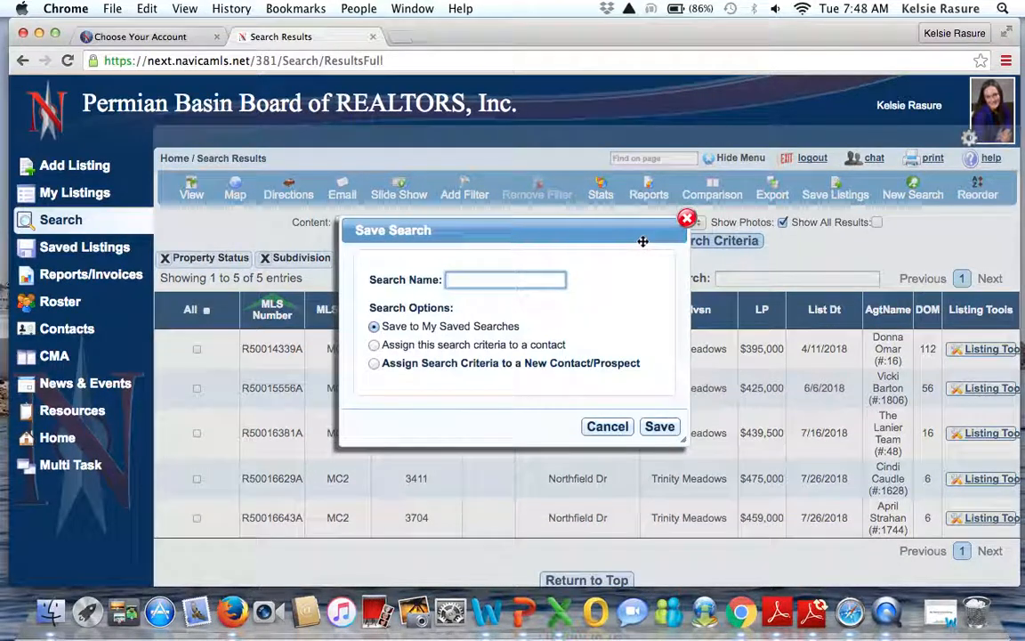
{"action": "type", "text": "B"}
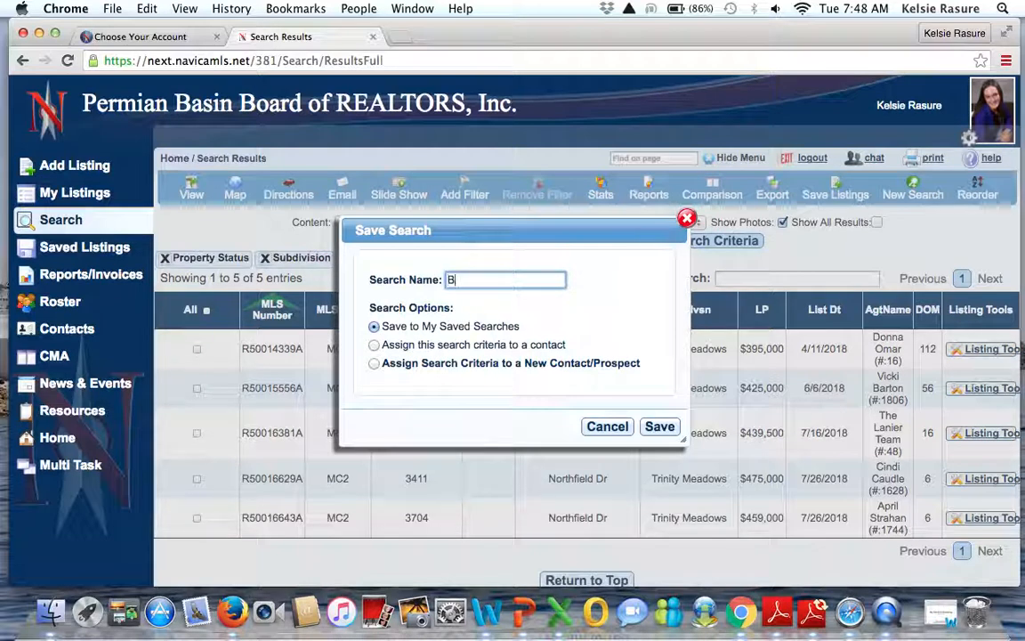
{"action": "type", "text": "radshaw"}
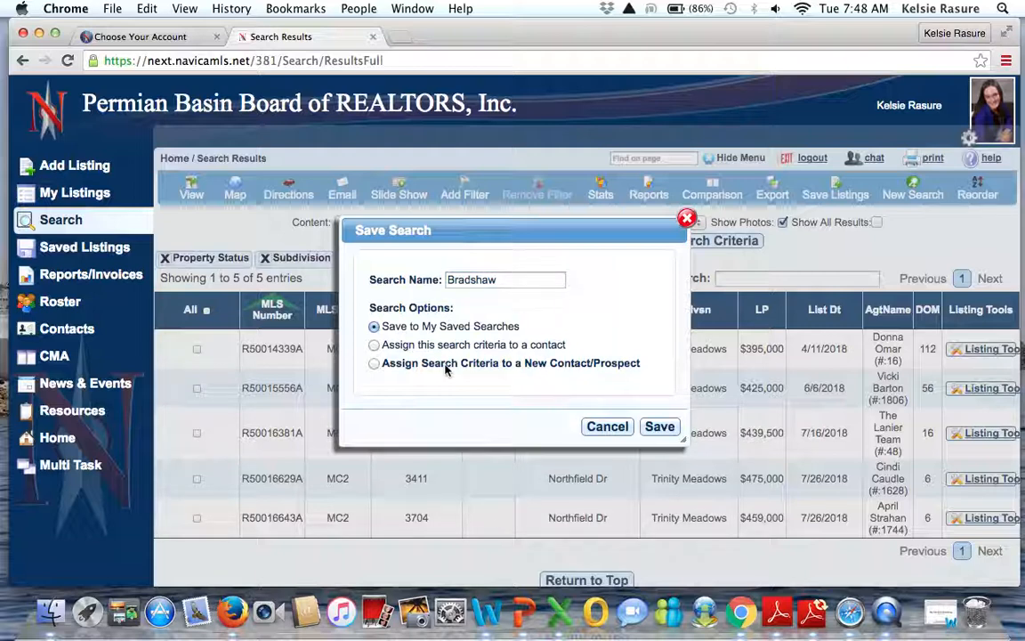
{"action": "left_click", "coordinate": [373, 363]}
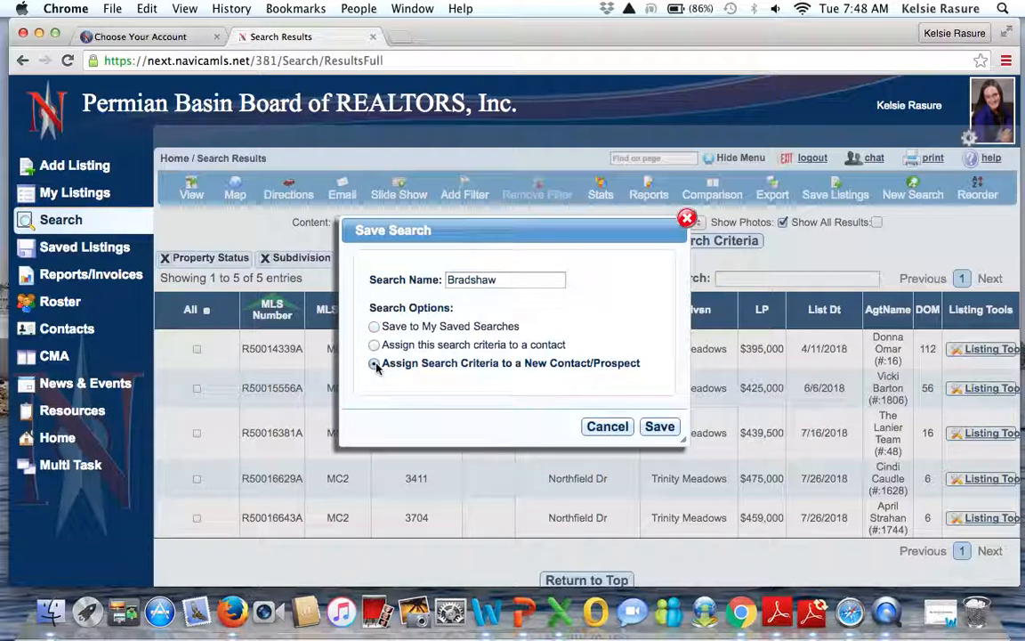
{"action": "left_click", "coordinate": [654, 428]}
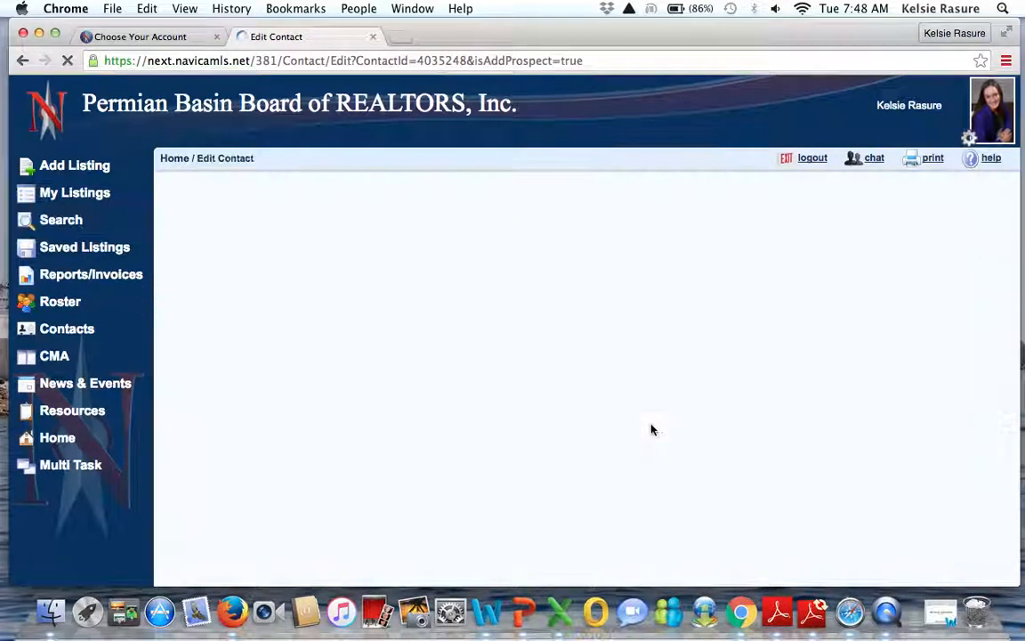
Step: Enter the prospect's first and last name and set the contact type to Buyer
{"action": "left_click", "coordinate": [291, 239]}
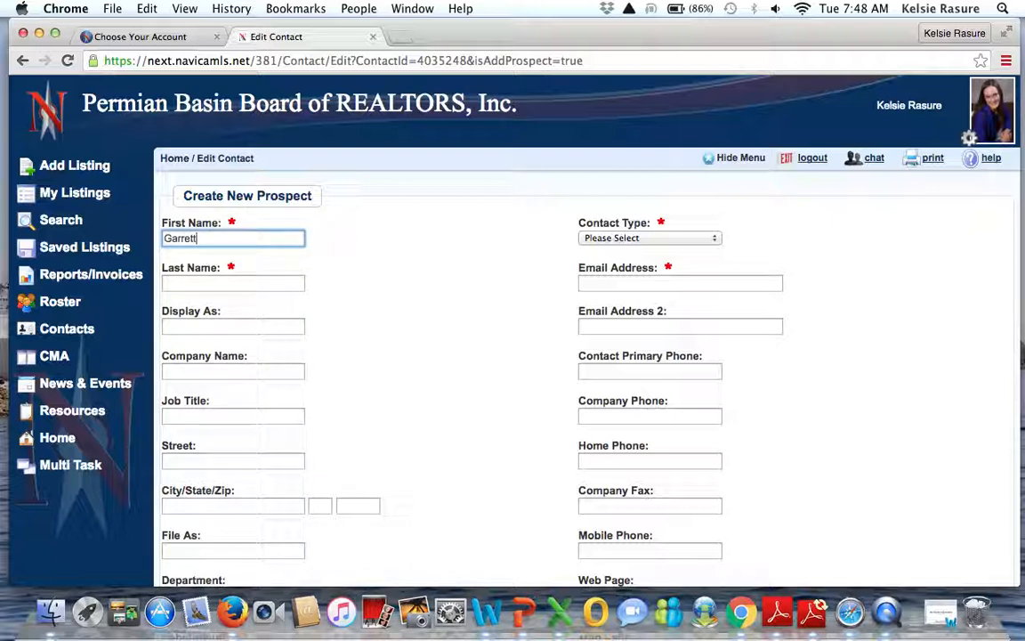
{"action": "left_click", "coordinate": [275, 281]}
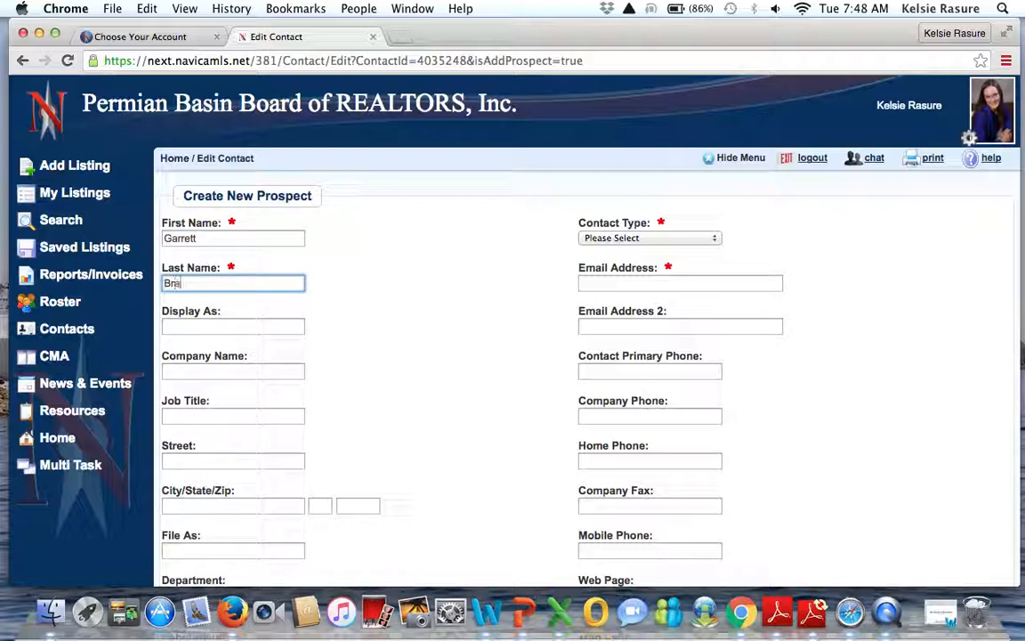
{"action": "left_click", "coordinate": [614, 239]}
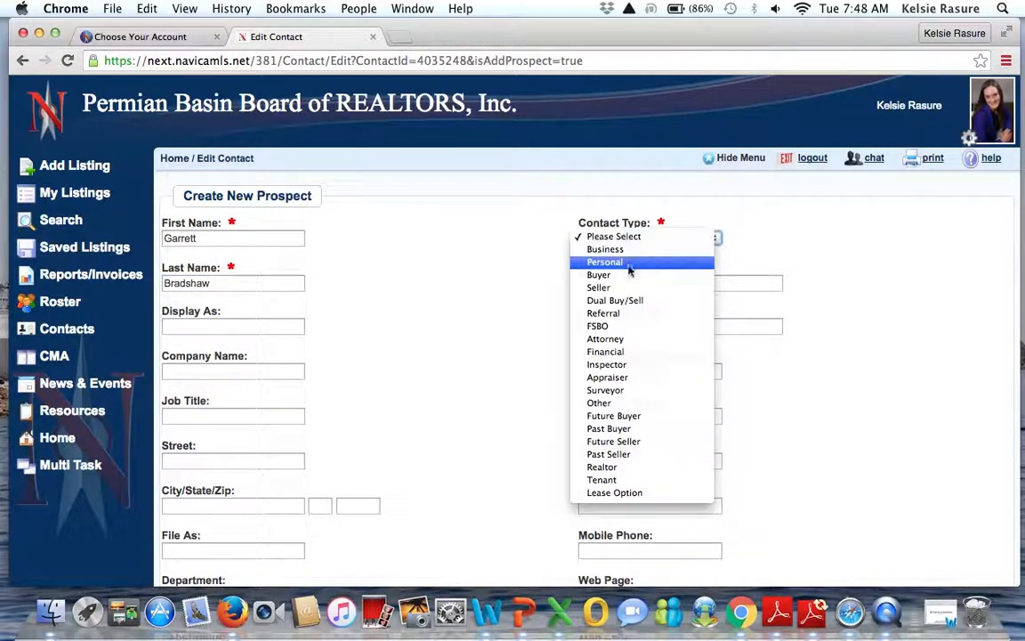
{"action": "left_click", "coordinate": [630, 274]}
Step: Fill in the prospect's e-mail address and save the new contact
{"action": "left_click", "coordinate": [621, 282]}
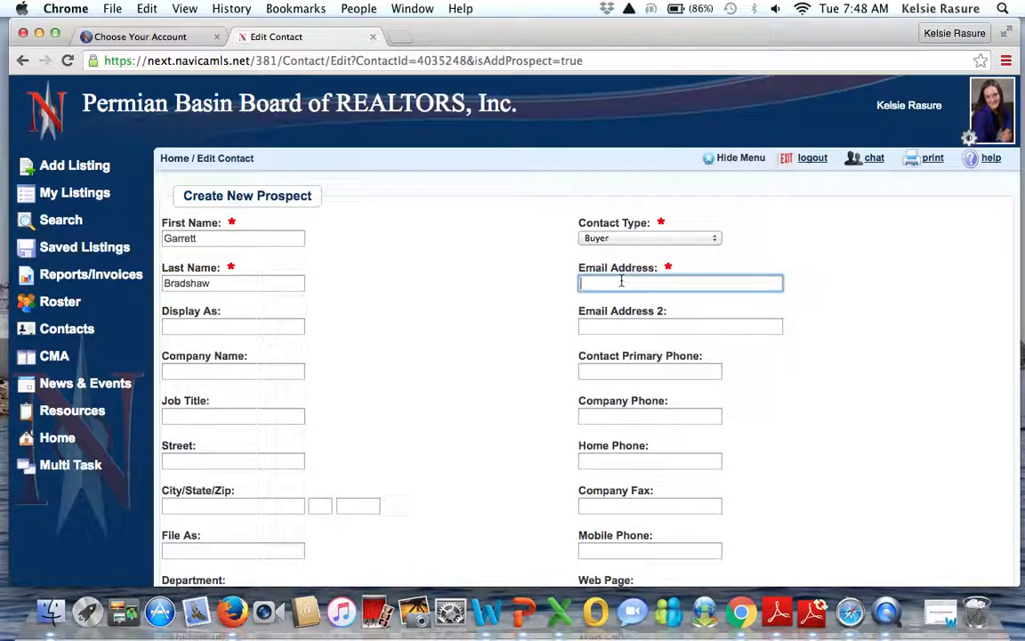
{"action": "scroll", "coordinate": [670, 309], "scroll_direction": "down", "scroll_amount": 2}
{"action": "scroll", "coordinate": [671, 307], "scroll_direction": "down", "scroll_amount": 12}
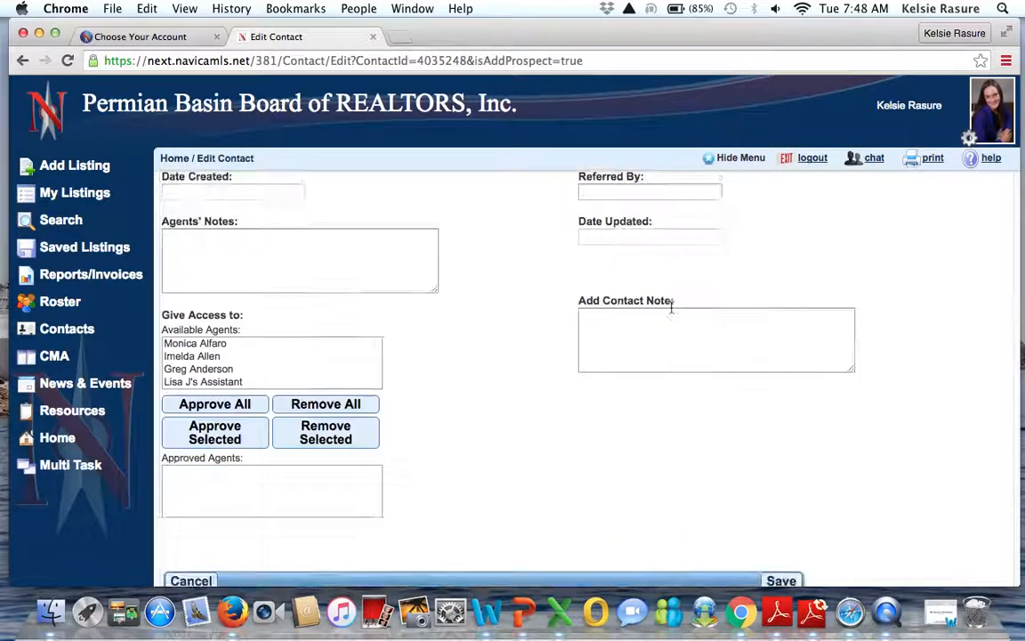
{"action": "scroll", "coordinate": [671, 307], "scroll_direction": "down", "scroll_amount": 3}
{"action": "left_click", "coordinate": [780, 482]}
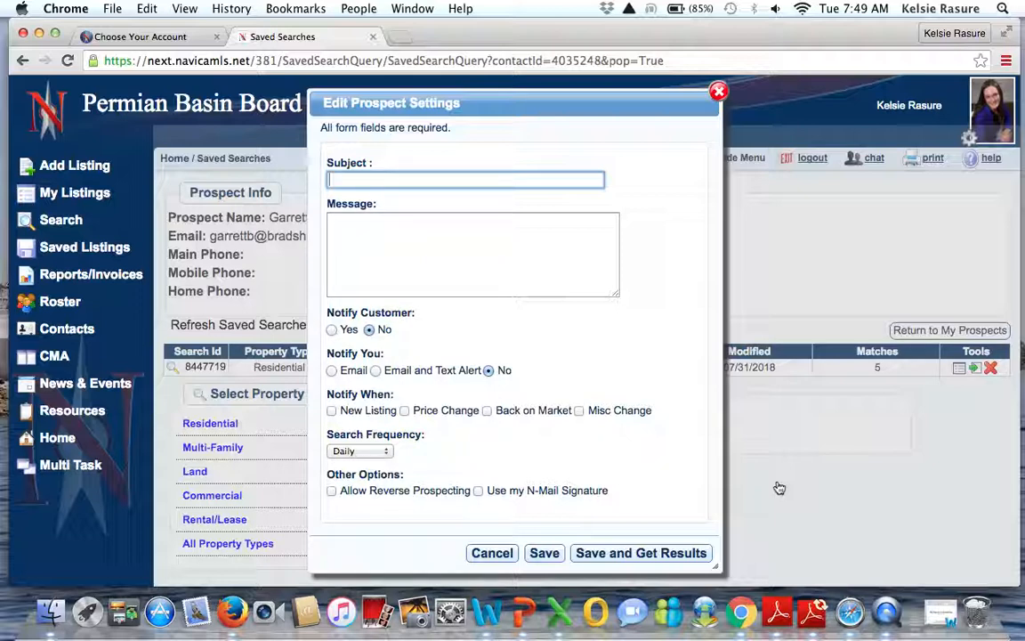
Step: Give the alert subject 'Trinity Meadows Alert' and message 'As requested, here is your email for when anything shows up in Trinity Meadows! :)'
{"action": "type", "text": "Trinity Meadows Alert"}
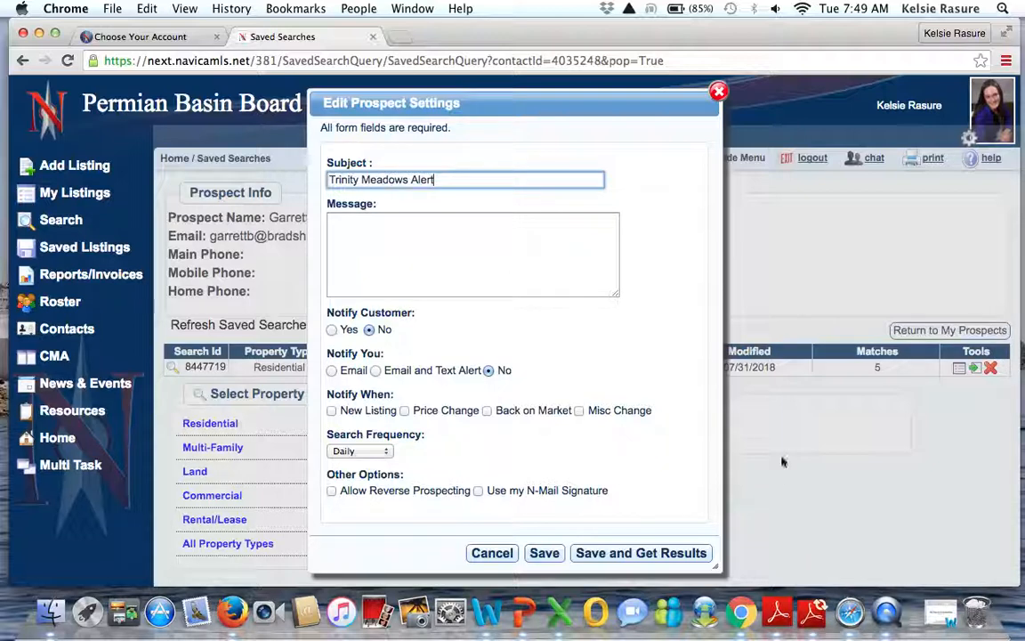
{"action": "left_click", "coordinate": [424, 256]}
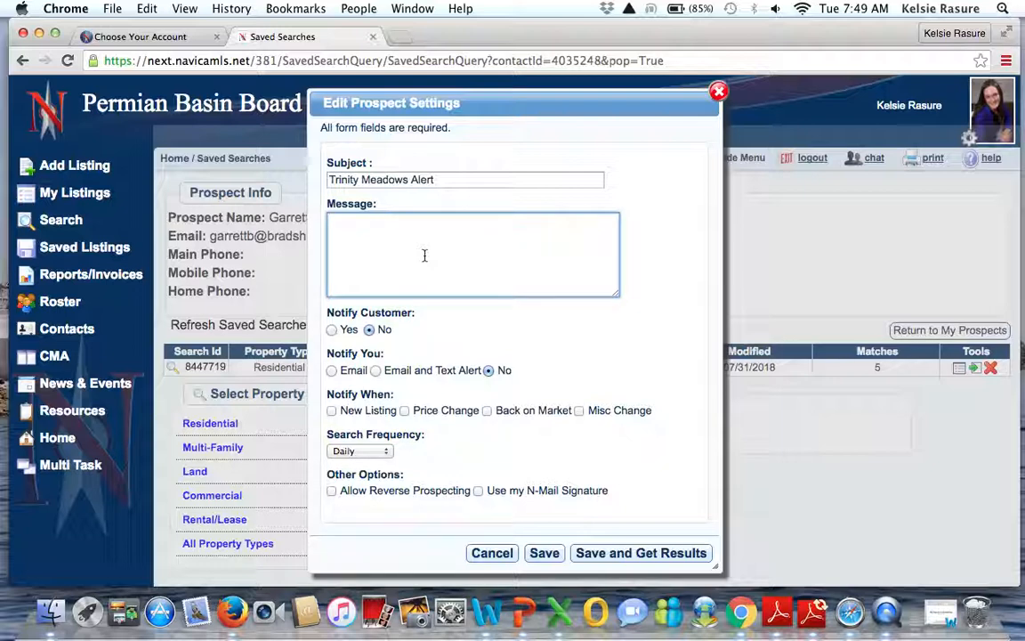
{"action": "type", "text": "As requested, here is your email for when anyt"}
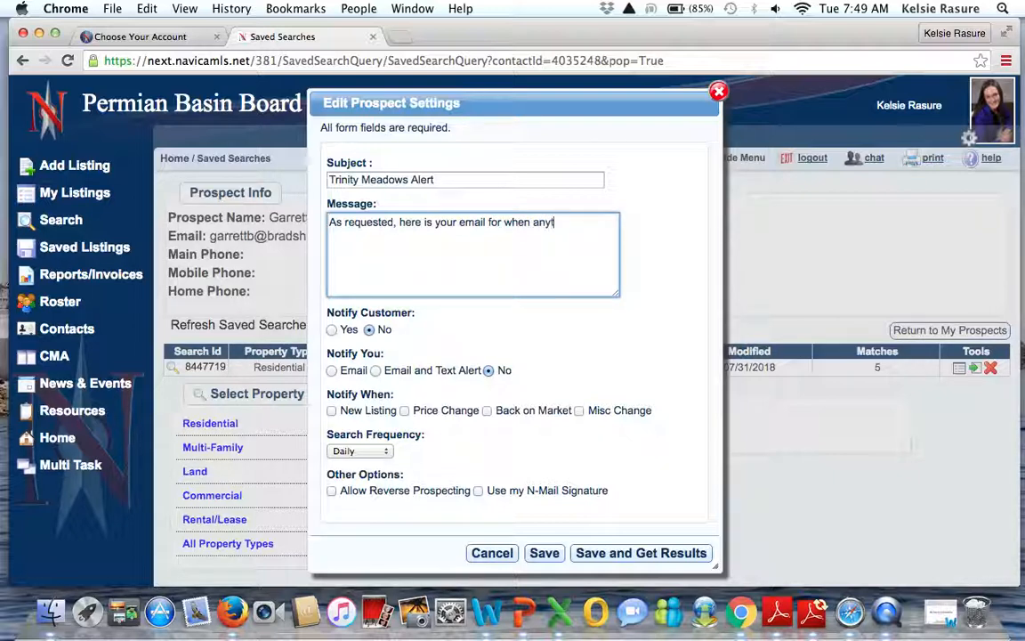
{"action": "type", "text": "hing shows up in Trinity "}
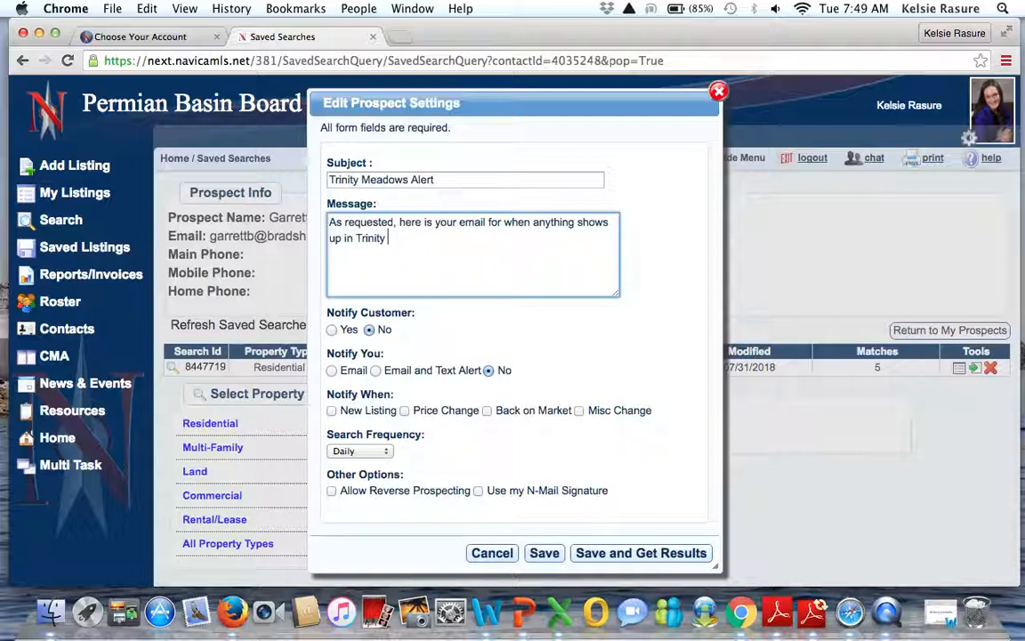
{"action": "type", "text": "Meadows! :)"}
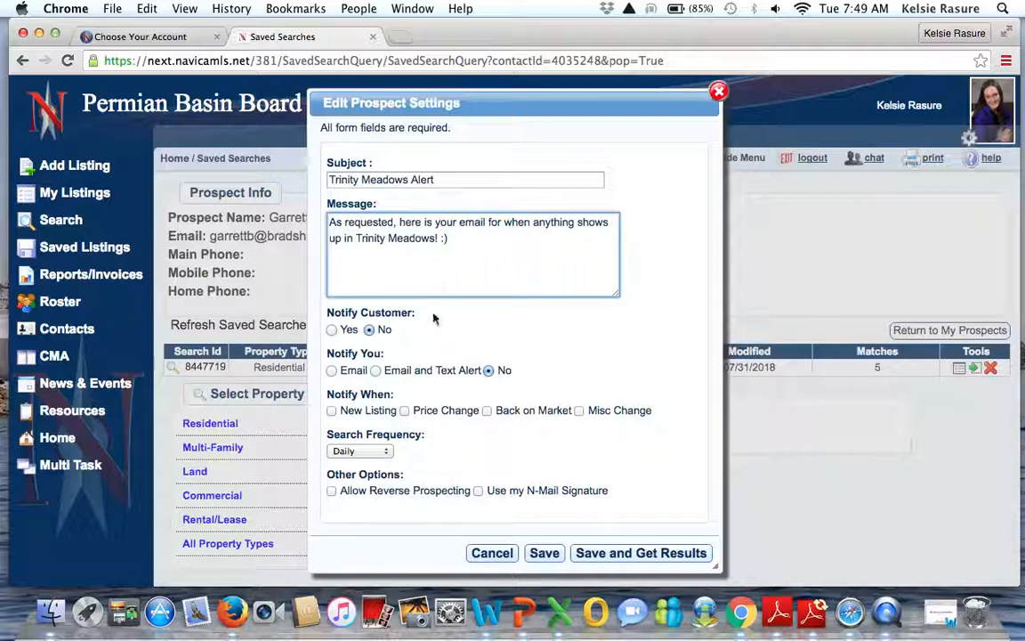
Step: Notify the customer and yourself by email on New Listing, Price Change and Back on Market
{"action": "left_click", "coordinate": [332, 331]}
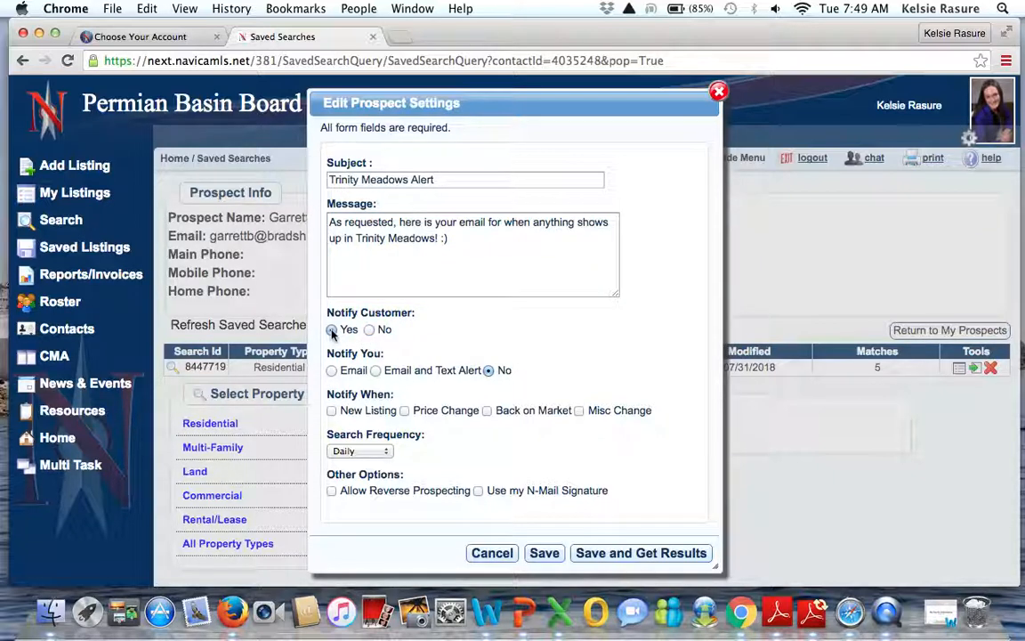
{"action": "left_click", "coordinate": [332, 371]}
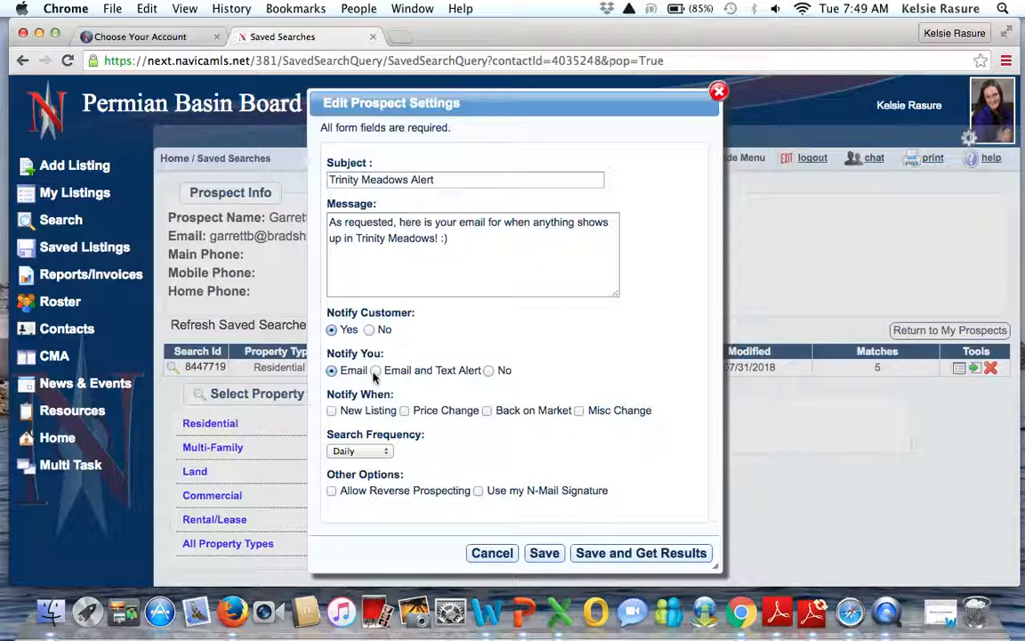
{"action": "scroll", "coordinate": [452, 465], "scroll_direction": "down", "scroll_amount": 2}
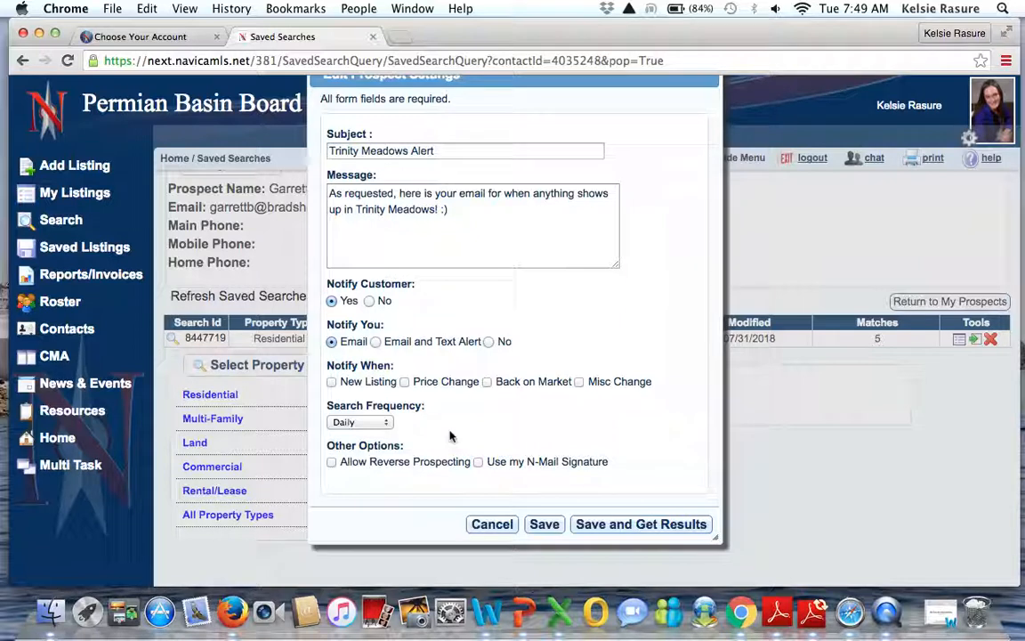
{"action": "left_click", "coordinate": [332, 382]}
{"action": "left_click", "coordinate": [405, 382]}
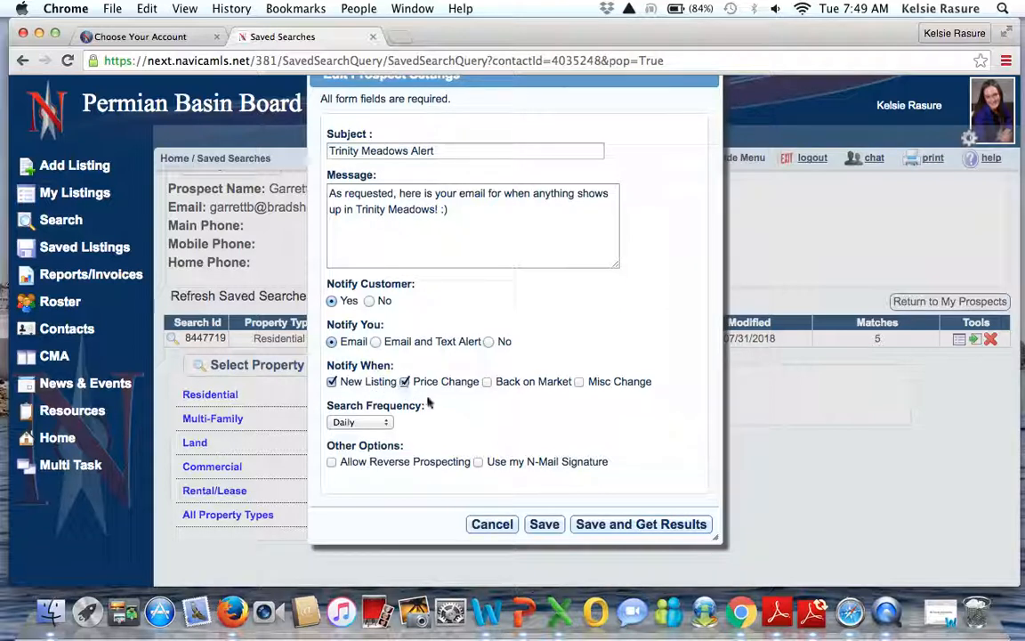
{"action": "left_click", "coordinate": [488, 382]}
Step: Keep the alert frequency at Daily and save the alert settings
{"action": "scroll", "coordinate": [601, 394], "scroll_direction": "down", "scroll_amount": 1}
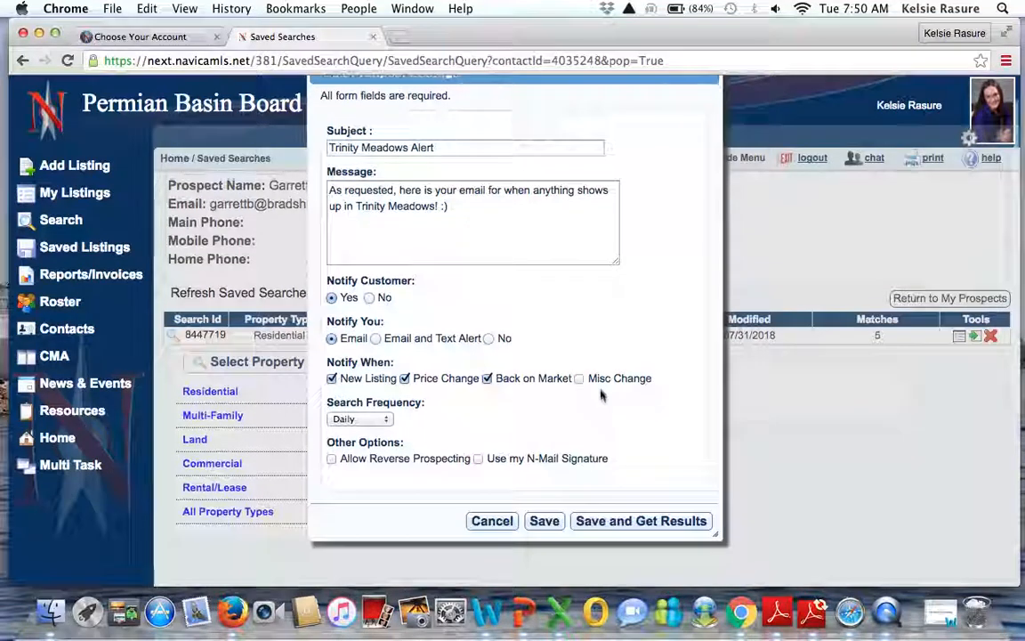
{"action": "left_click", "coordinate": [372, 418]}
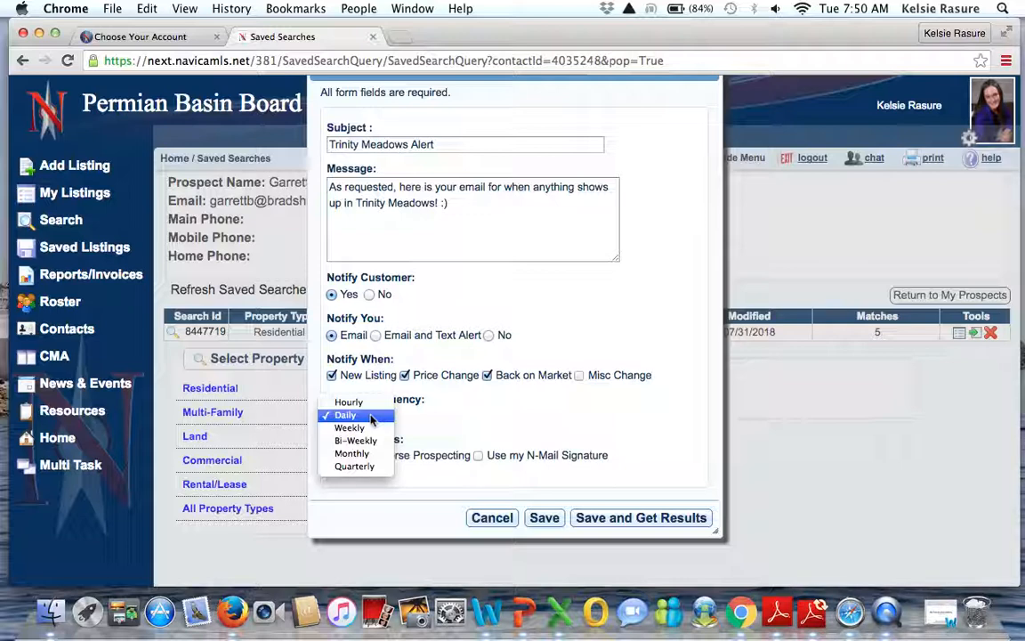
{"action": "left_click", "coordinate": [371, 417]}
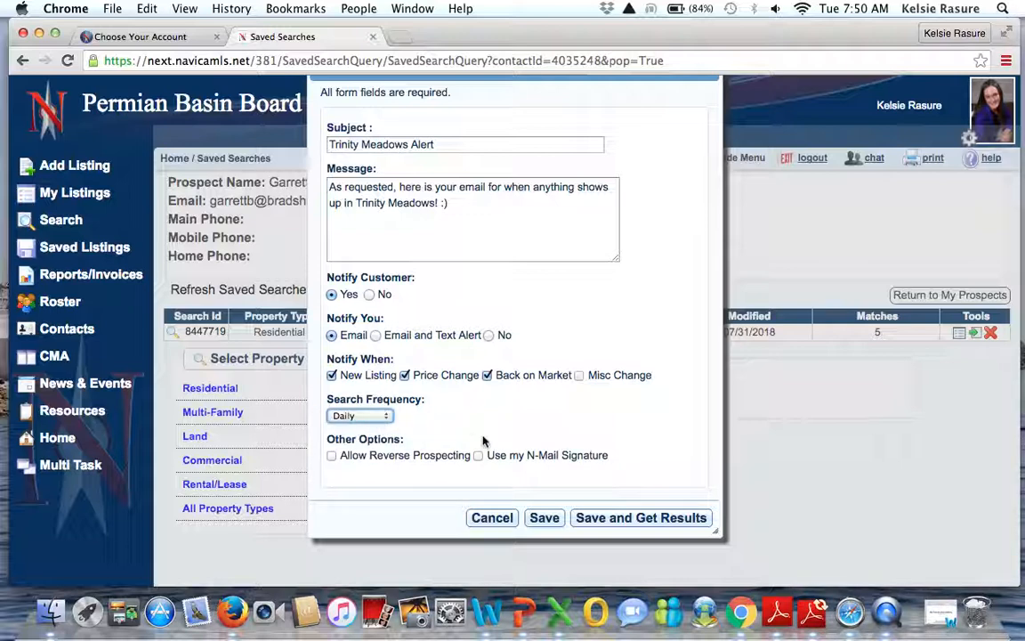
{"action": "scroll", "coordinate": [484, 440], "scroll_direction": "down", "scroll_amount": 1}
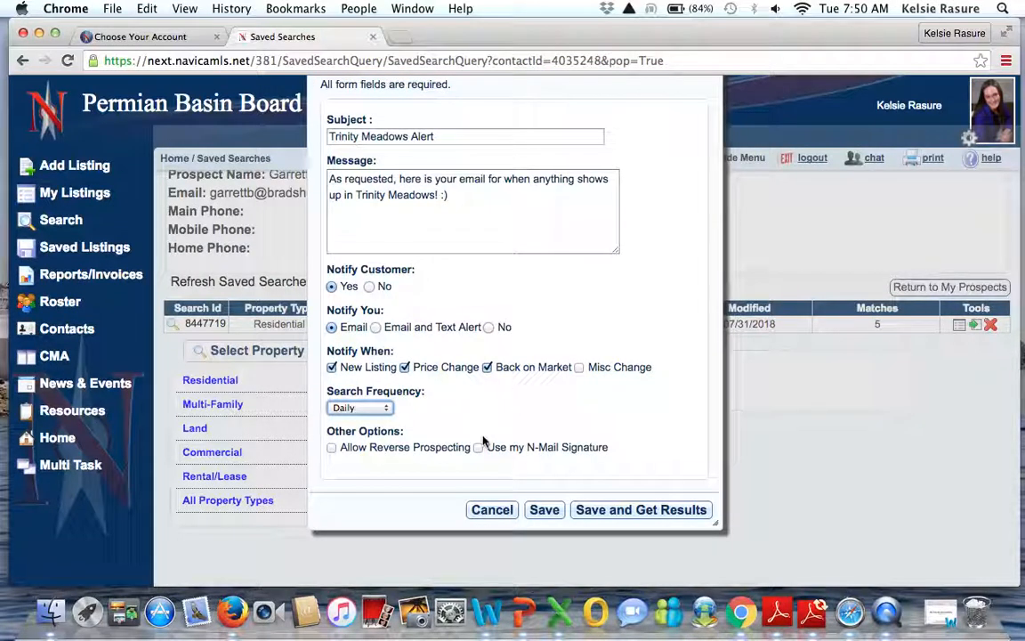
{"action": "left_click", "coordinate": [543, 514]}
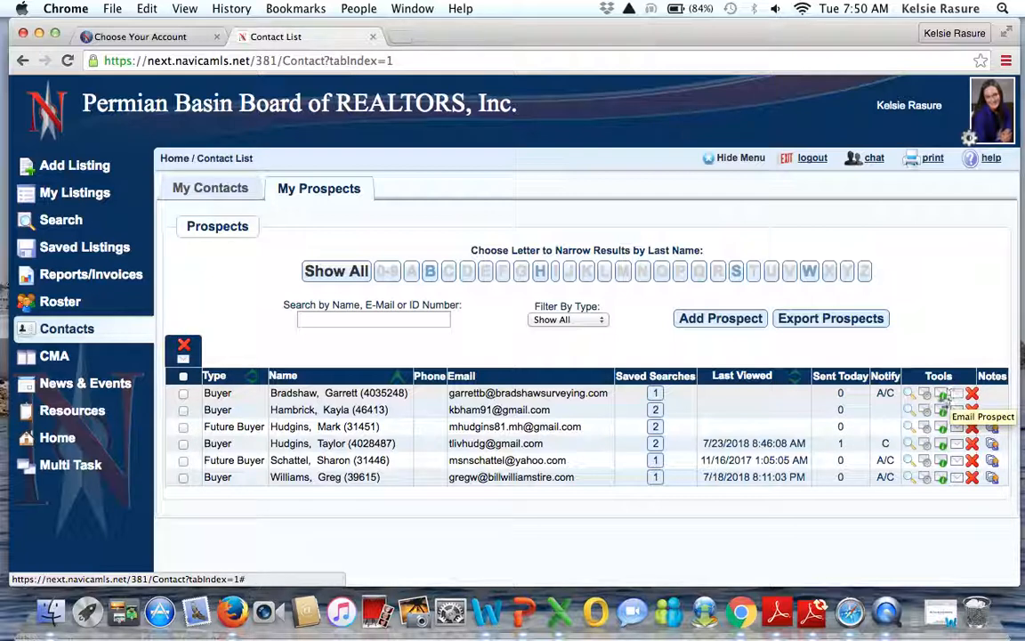
Step: Check the new prospect's email log on My Prospects, then reopen their notification settings
{"action": "left_click", "coordinate": [942, 397]}
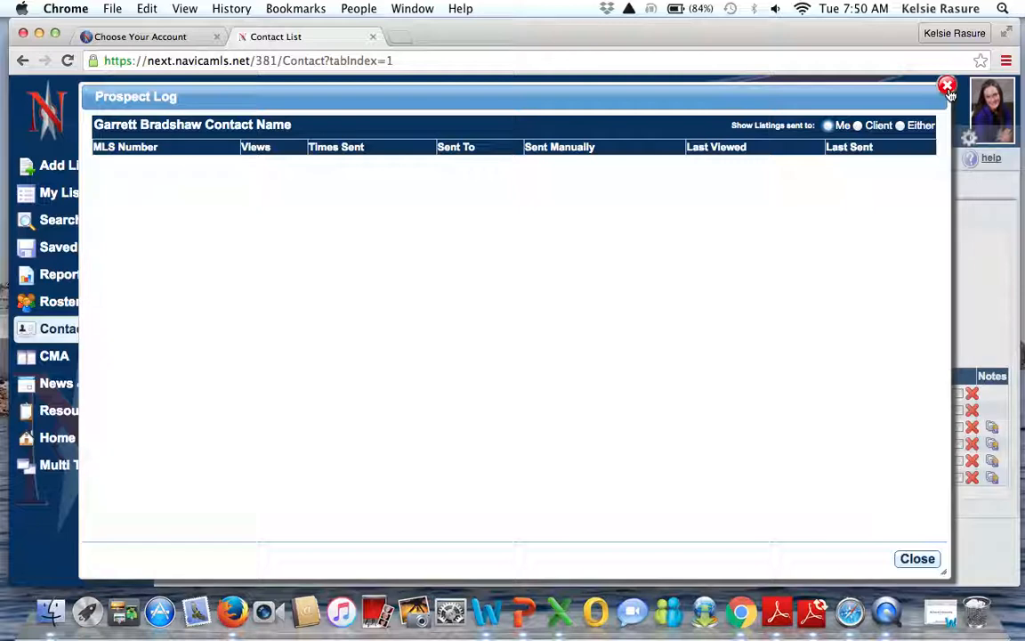
{"action": "left_click", "coordinate": [947, 87]}
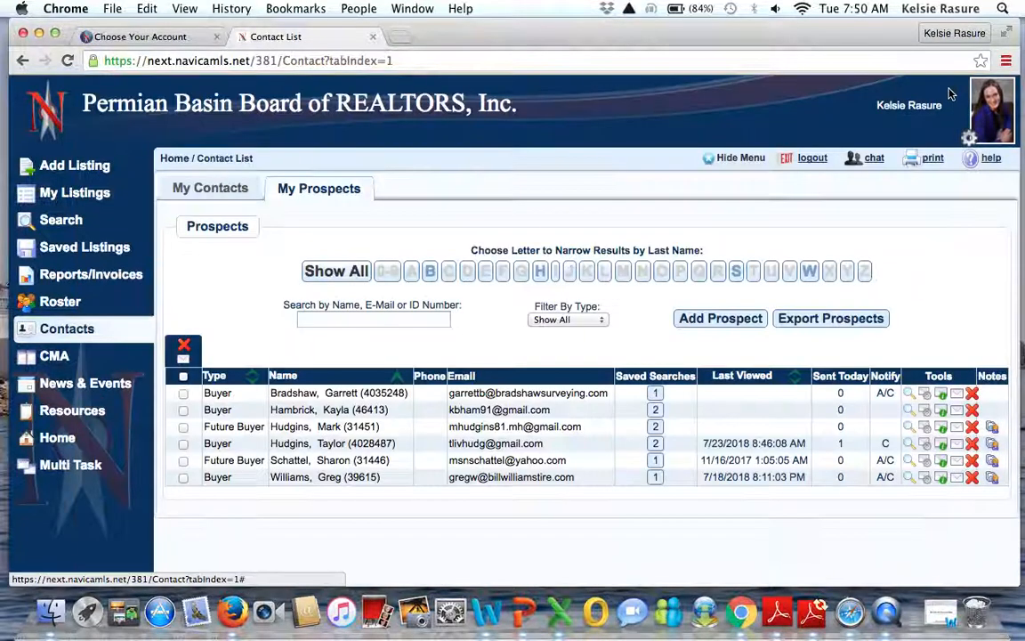
{"action": "left_click", "coordinate": [926, 396]}
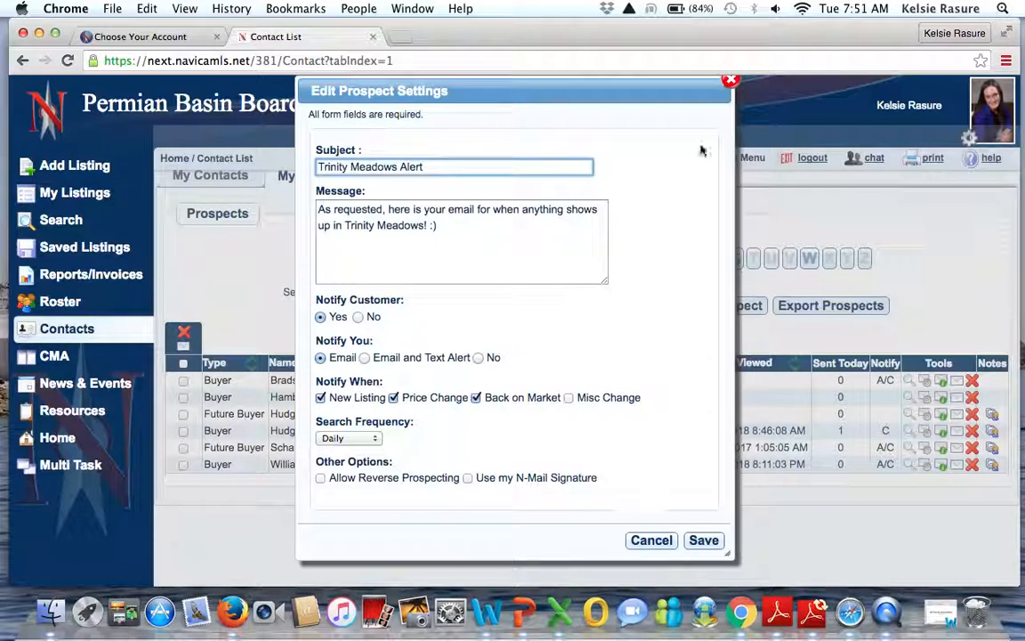
{"action": "left_click", "coordinate": [730, 80]}
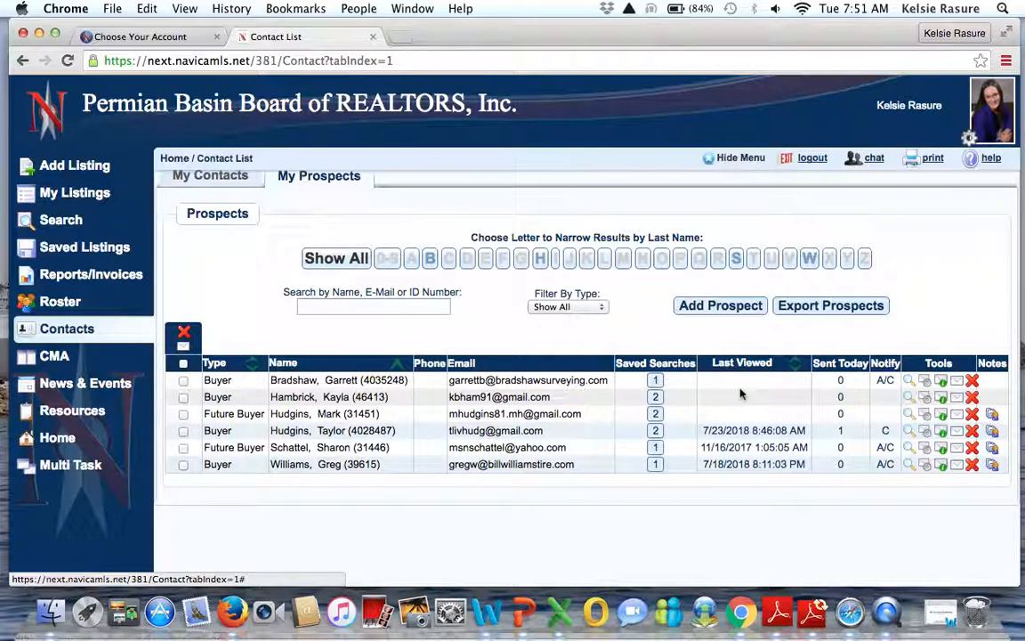
{"action": "scroll", "coordinate": [517, 332], "scroll_direction": "up", "scroll_amount": 1}
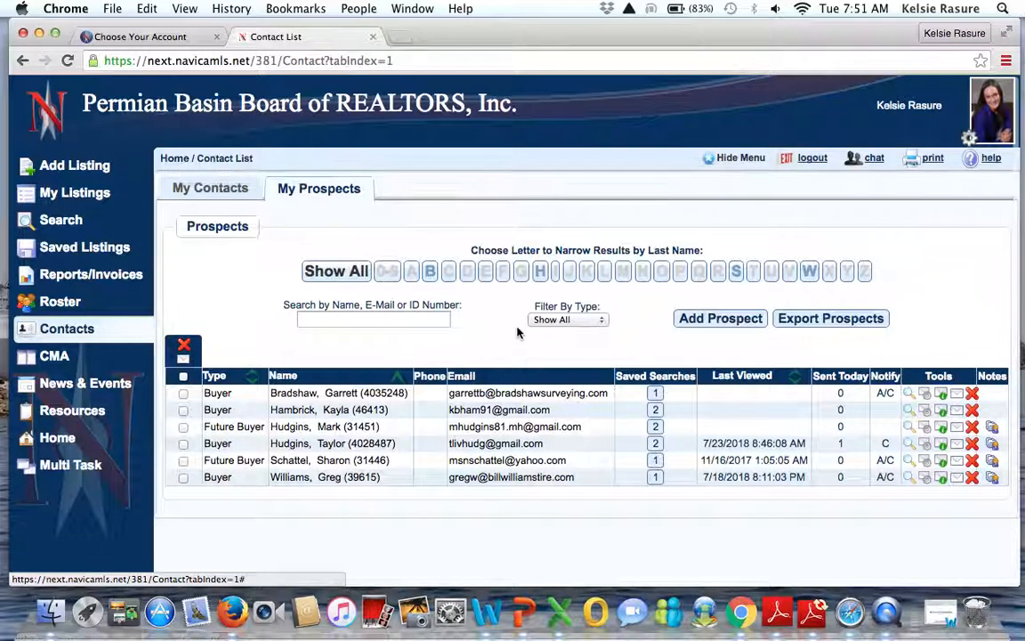